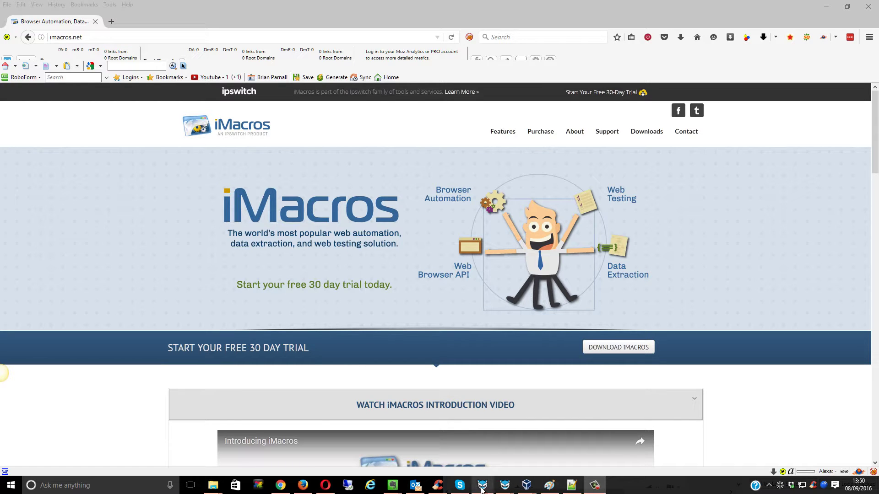
Step: Bring the Brow-SEO project window to the front over the iMacros site in Firefox
mouse_move(482, 490)
click(482, 364)
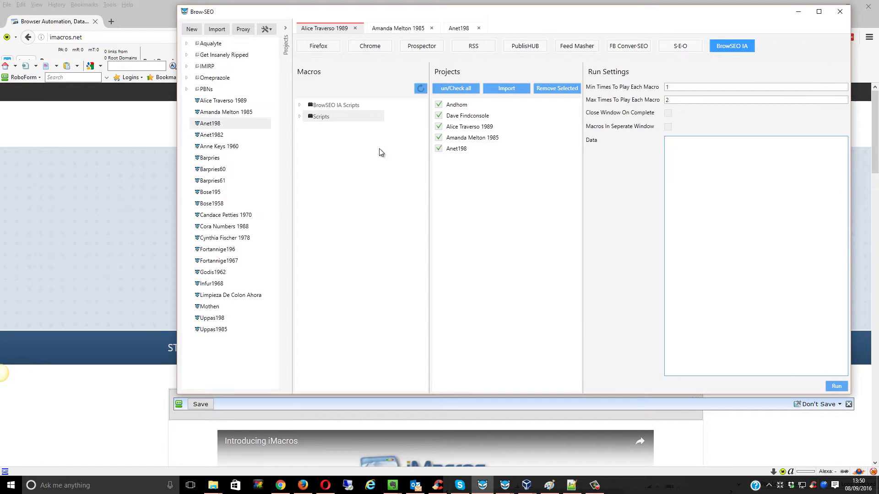
click(270, 29)
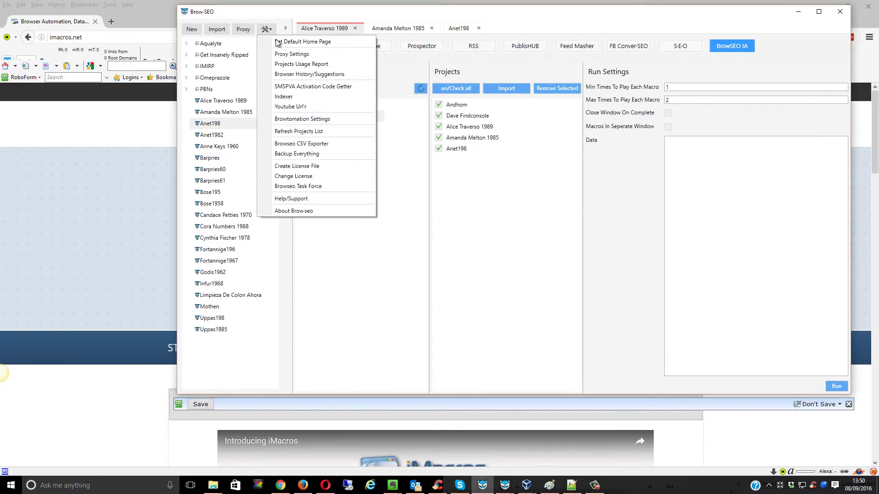
click(306, 120)
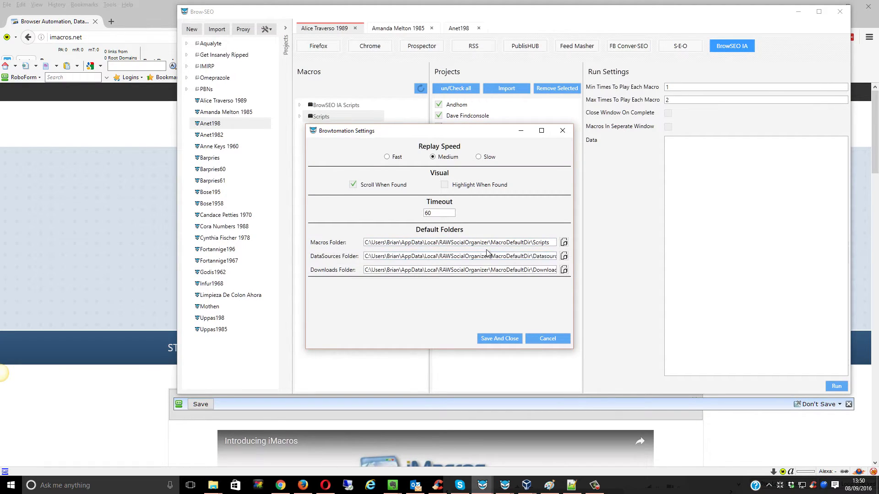
drag(517, 243, 552, 243)
click(552, 243)
click(521, 132)
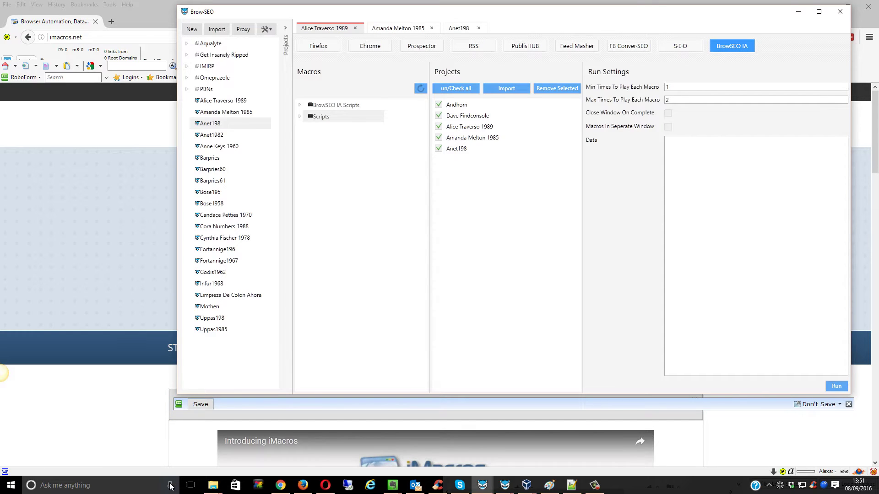
Step: In File Explorer, go to Dropbox > Internet Marketing and copy YouLikeHitsMacro.iim
click(213, 485)
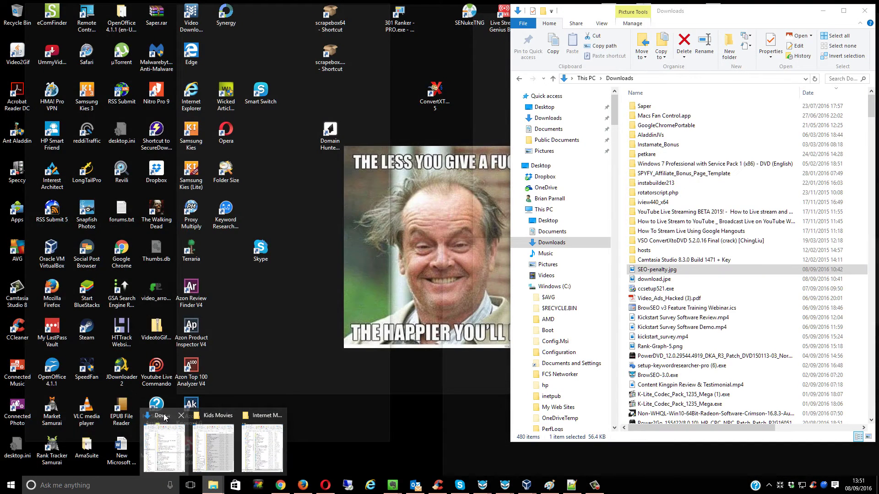
click(163, 414)
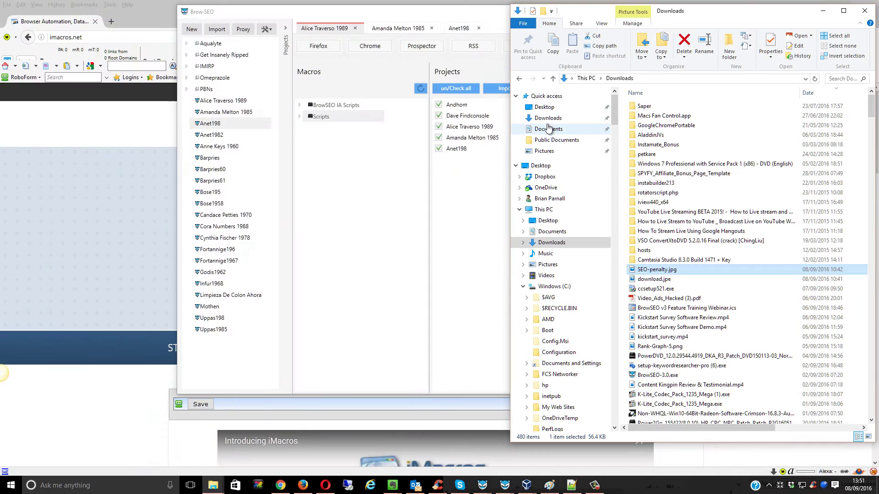
click(546, 177)
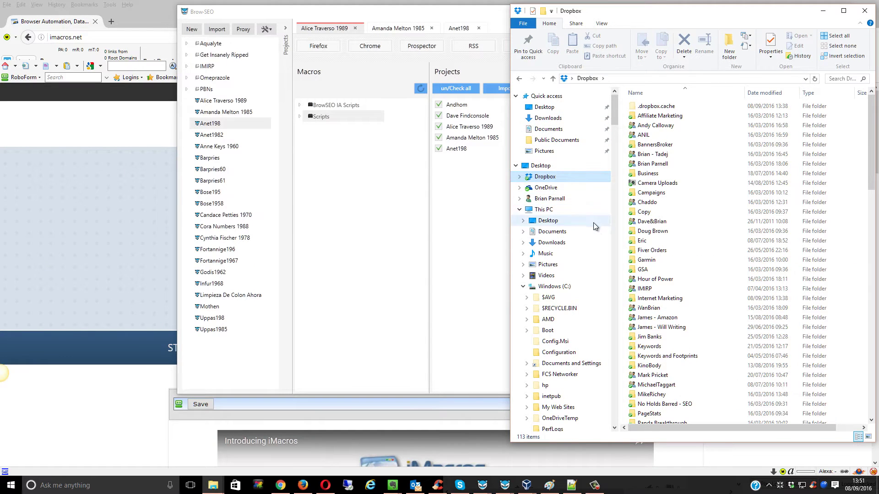
double_click(659, 298)
scroll(639, 305, down, 5)
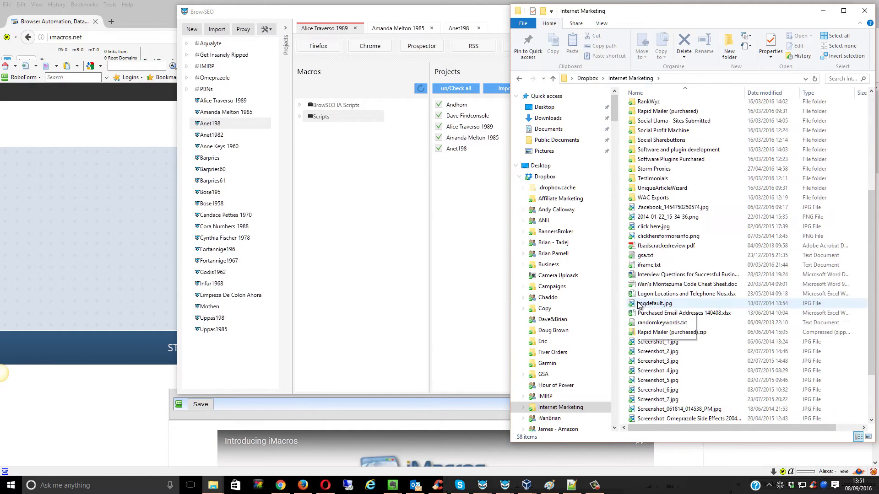
scroll(639, 306, down, 2)
click(665, 418)
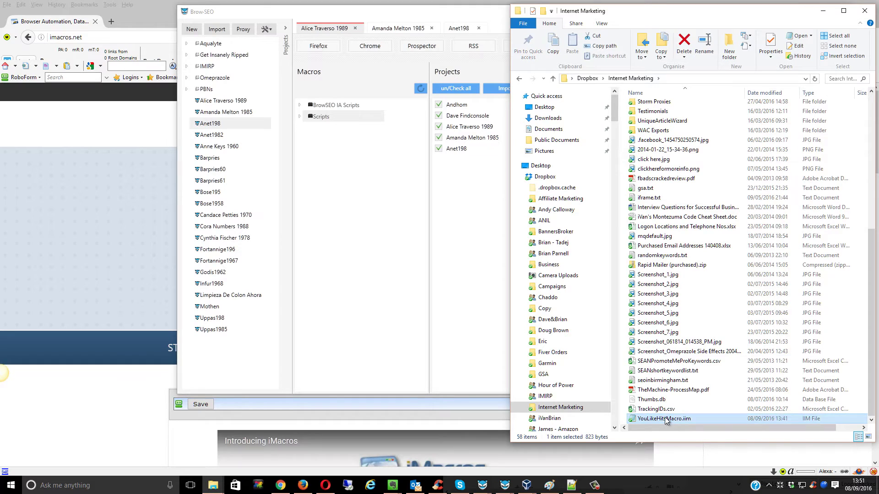
right_click(665, 419)
click(693, 369)
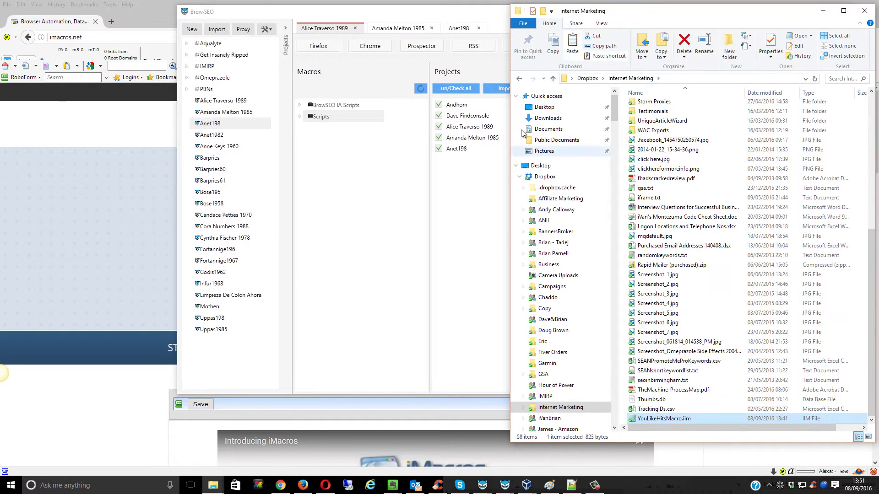
Step: Switch briefly to BrowSEO, then return to the Internet Marketing folder window
click(474, 19)
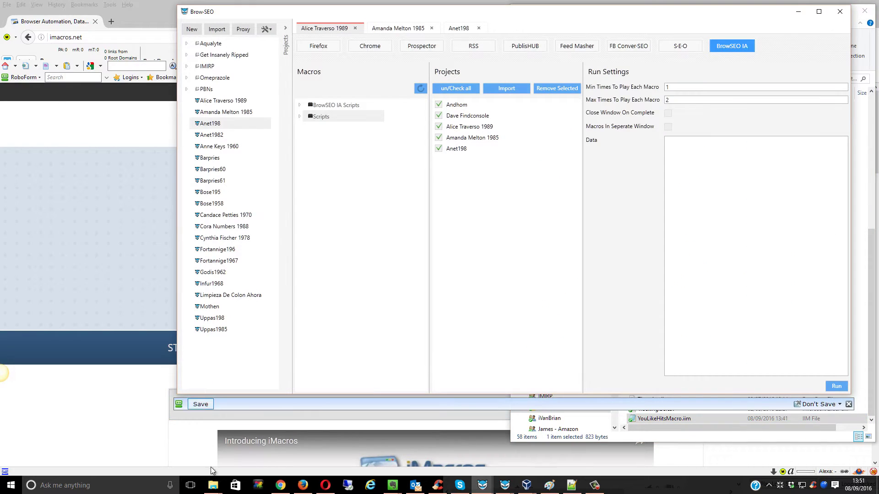
mouse_move(213, 485)
click(168, 417)
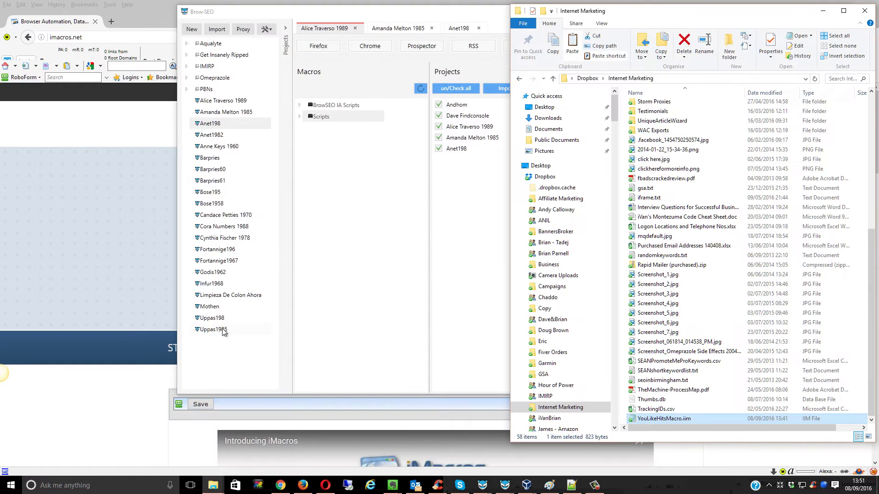
scroll(559, 256, down, 1)
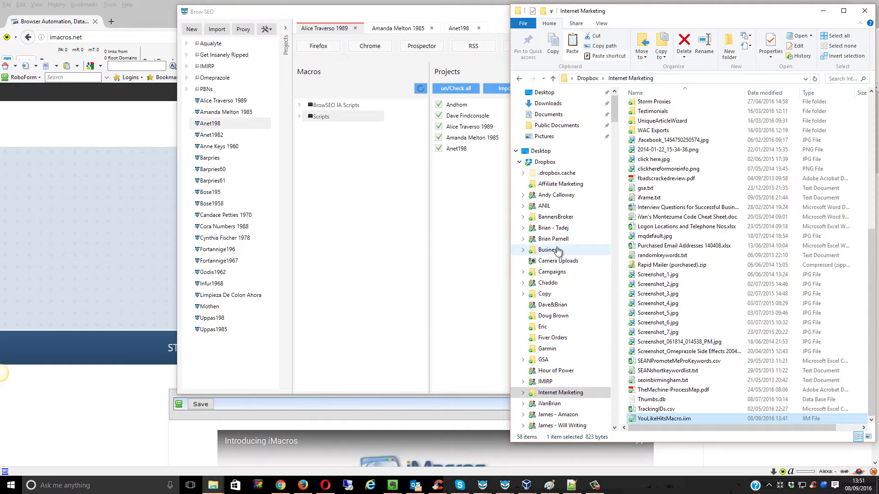
scroll(557, 250, up, 1)
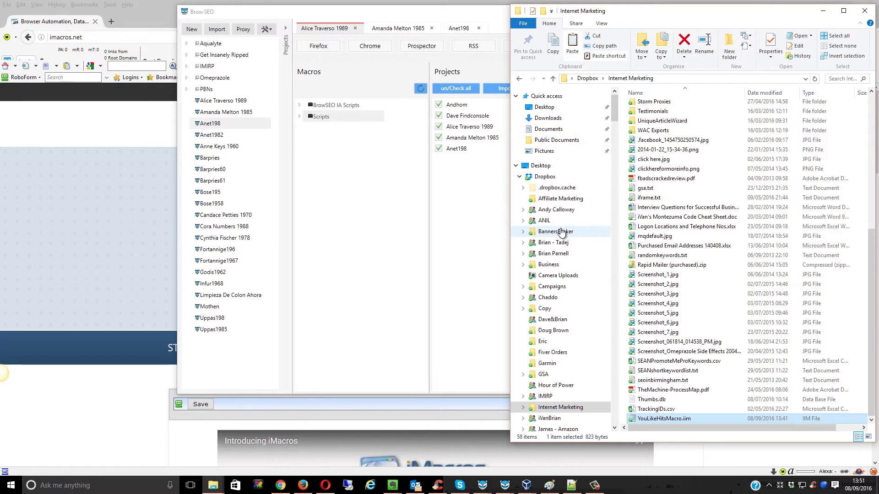
Step: Navigate via This PC, Windows (C:) and Users into the user profile's AppData folder
click(516, 166)
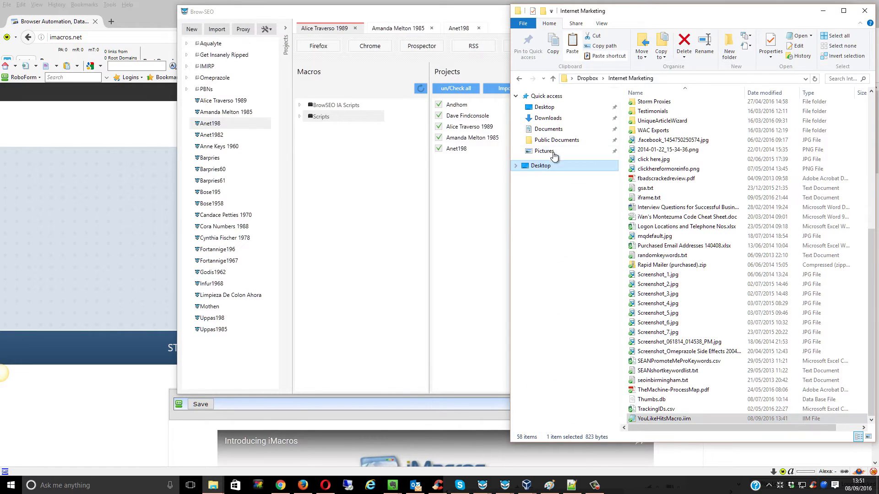
click(548, 130)
click(588, 78)
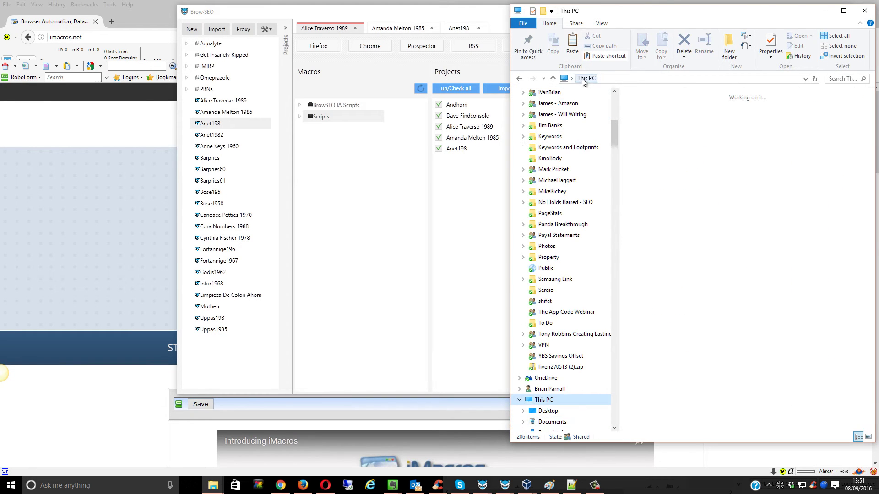
double_click(669, 201)
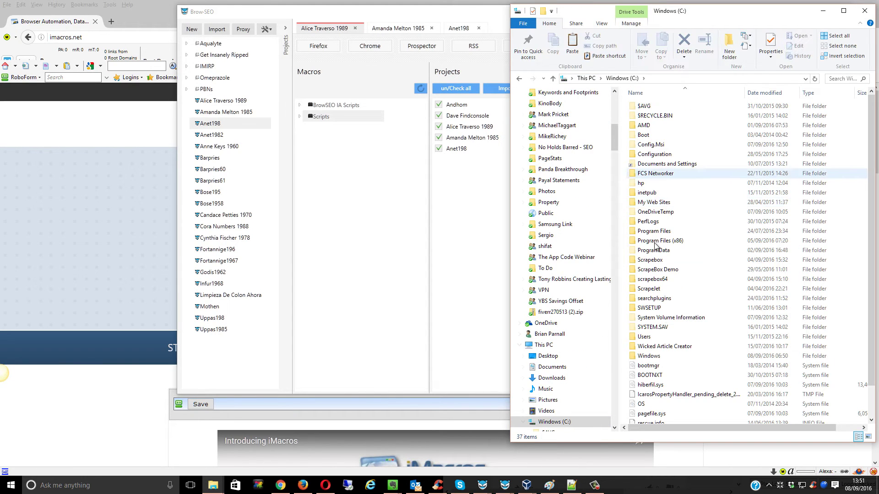
double_click(655, 338)
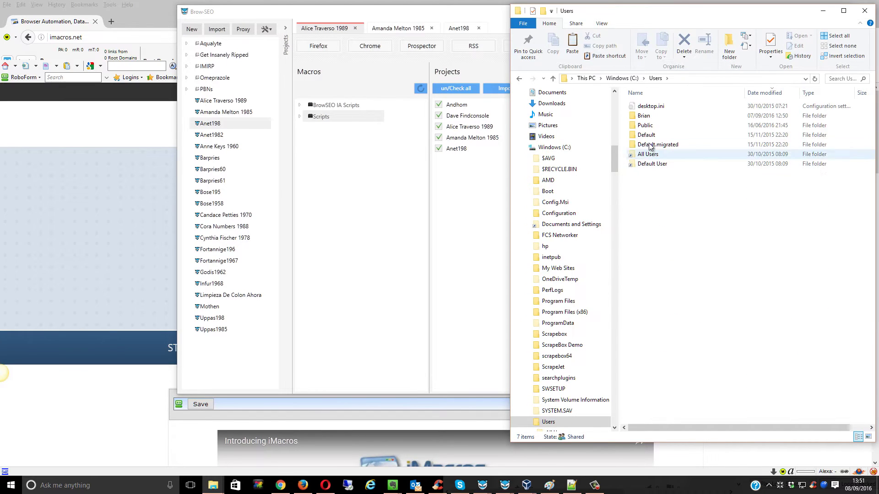
click(645, 117)
double_click(645, 116)
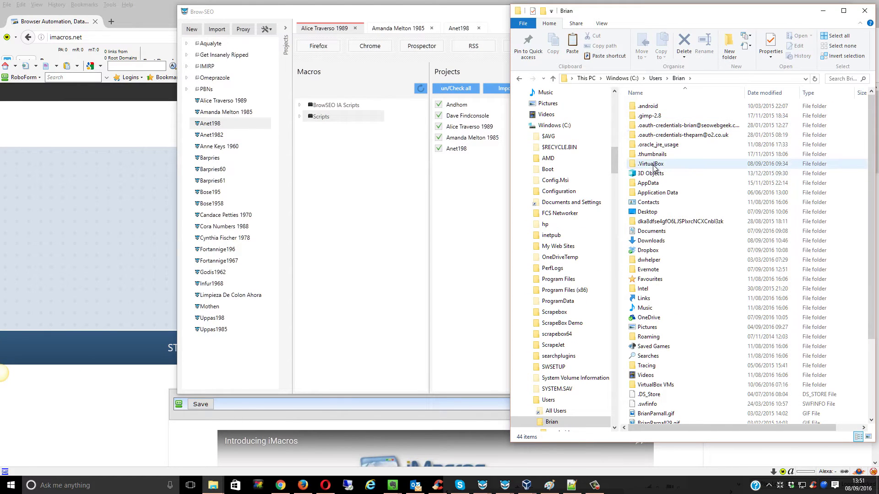
double_click(648, 183)
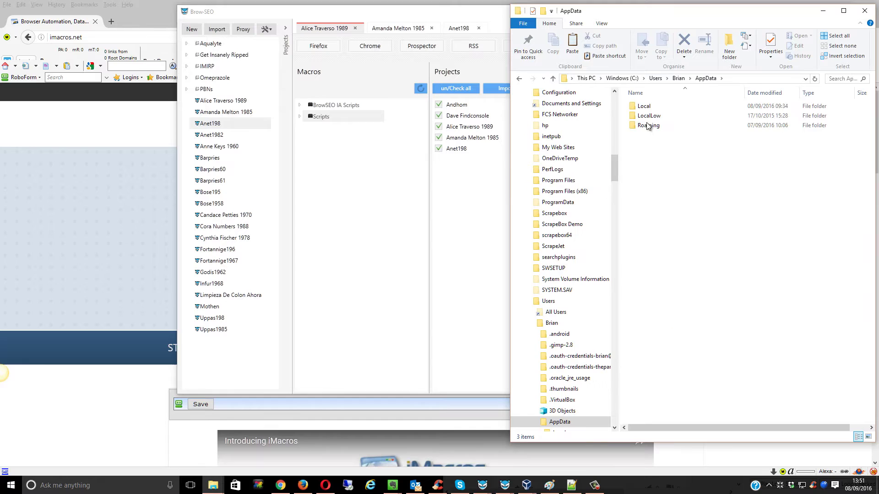
Step: Open Local > RAWSocialOrganizer > MacroDefaultDir > Scripts and paste YouLikeHitsMacro.iim there
double_click(644, 108)
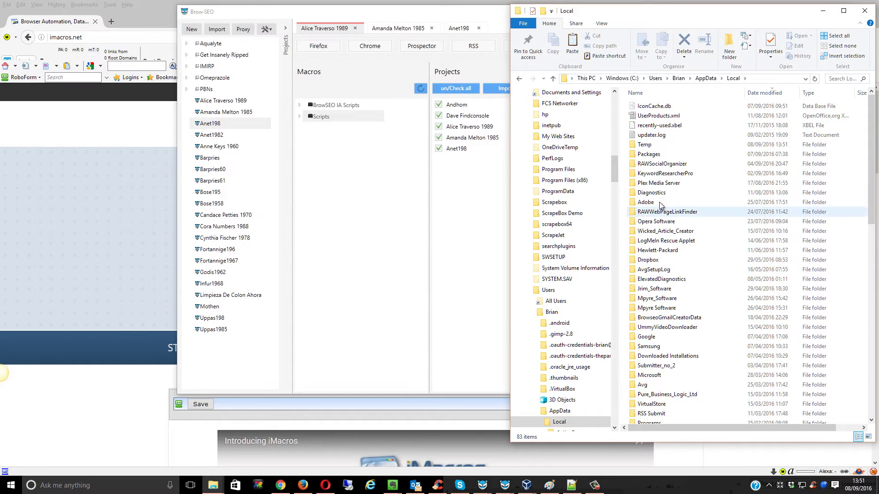
double_click(656, 164)
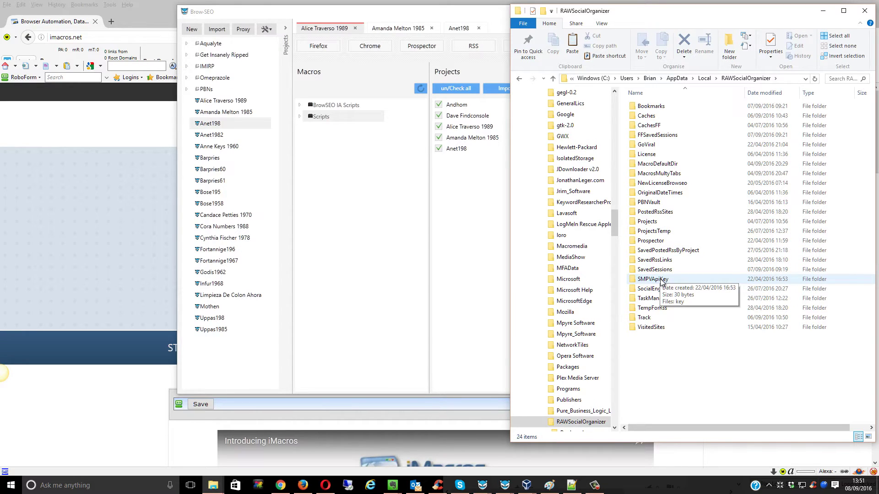
double_click(671, 164)
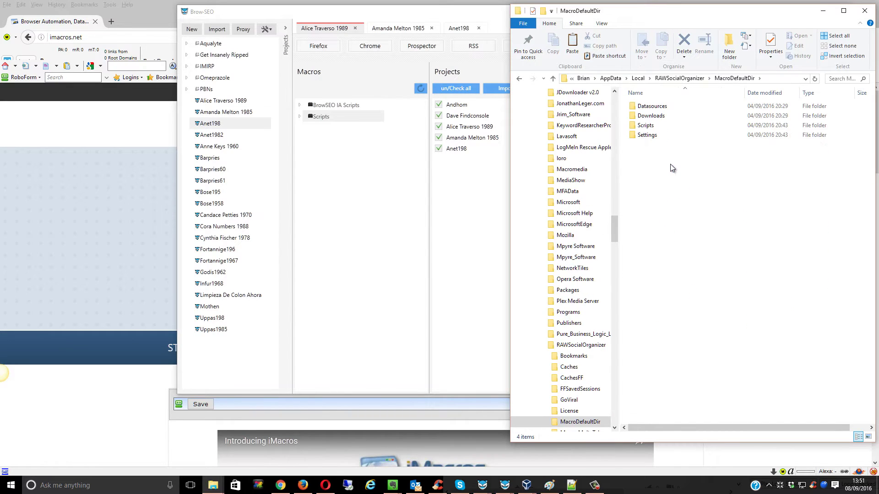
double_click(654, 127)
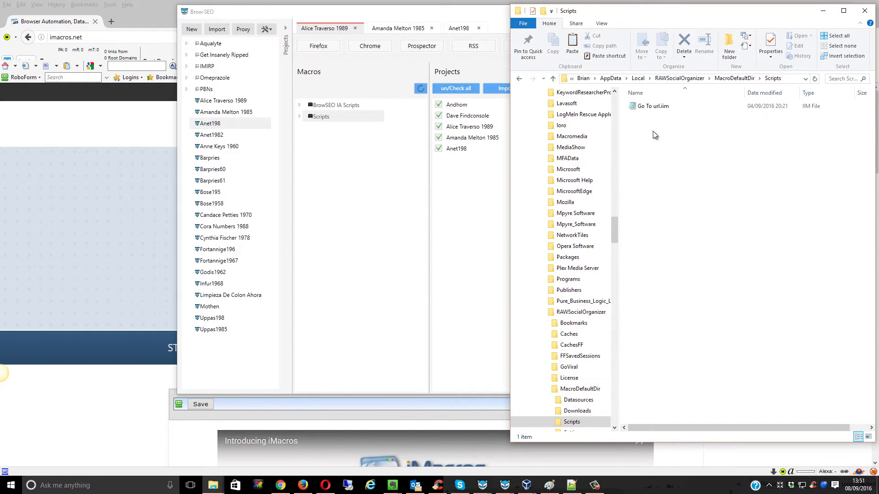
right_click(652, 154)
click(682, 231)
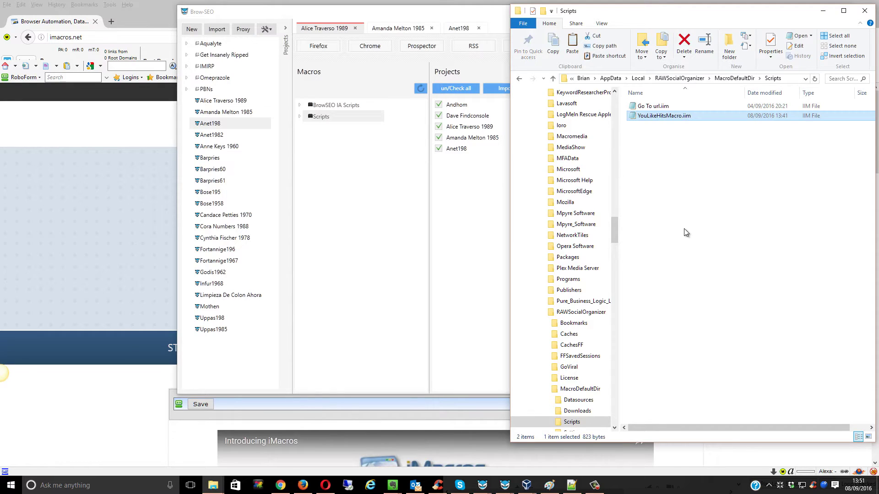
click(683, 157)
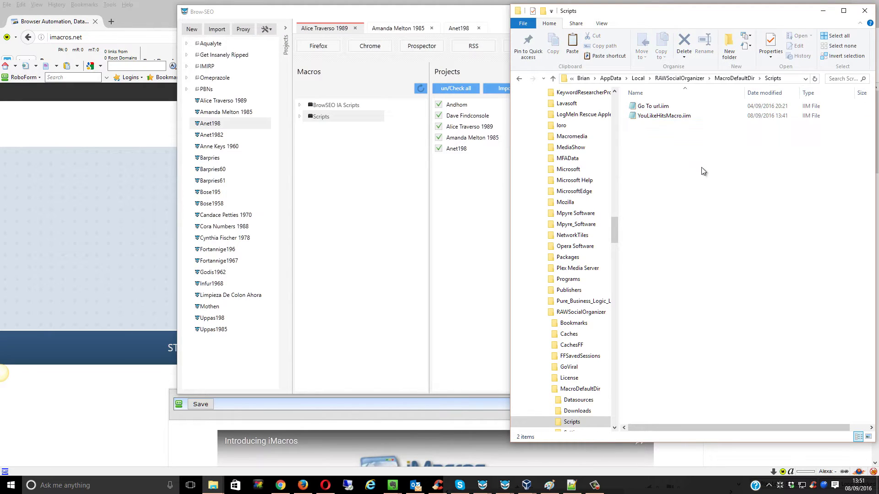
Step: Open YouLikeHitsMacro.iim in a taller Notepad++ window and select the TYPEUSERNAME and TYPEPASSWORD placeholders
right_click(672, 117)
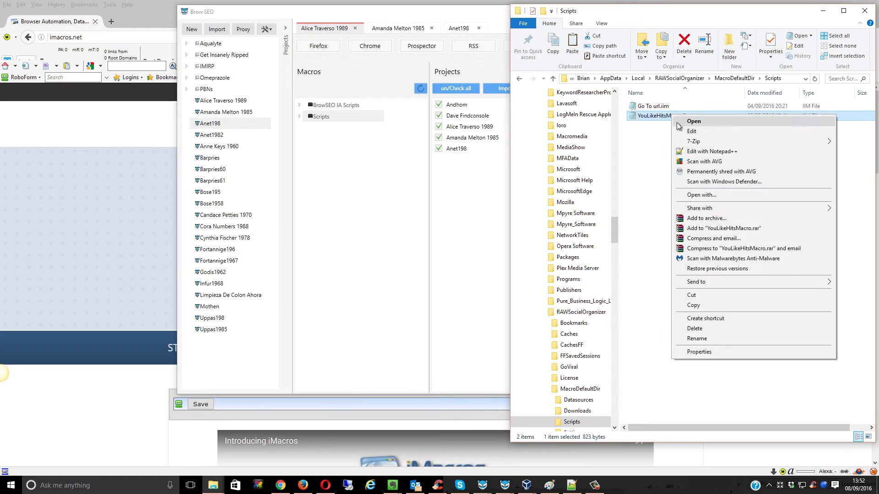
click(688, 152)
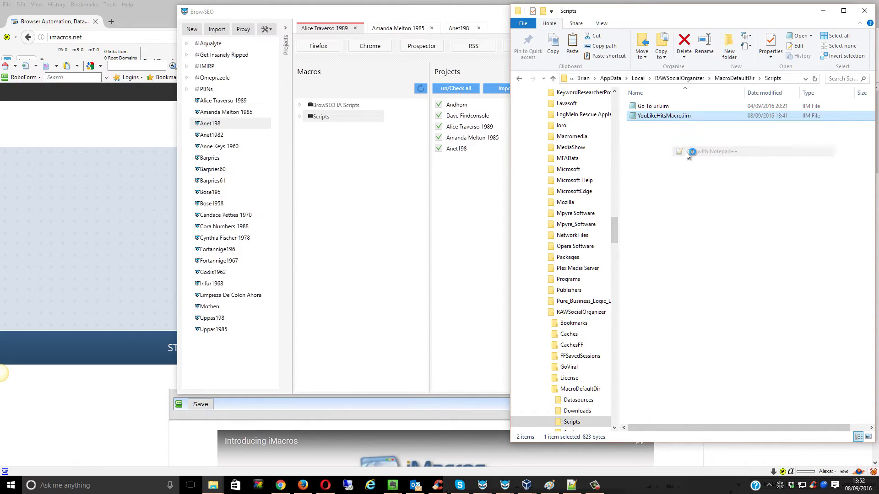
drag(650, 113, 549, 31)
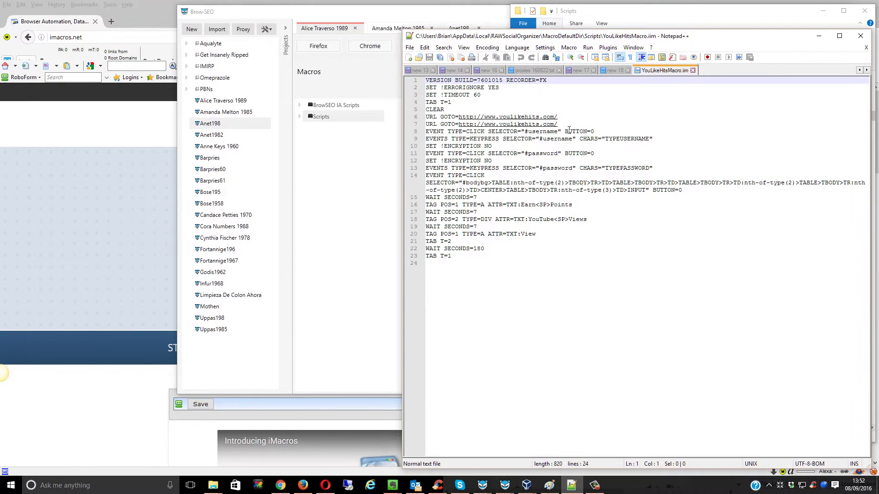
click(607, 139)
drag(607, 139, 647, 140)
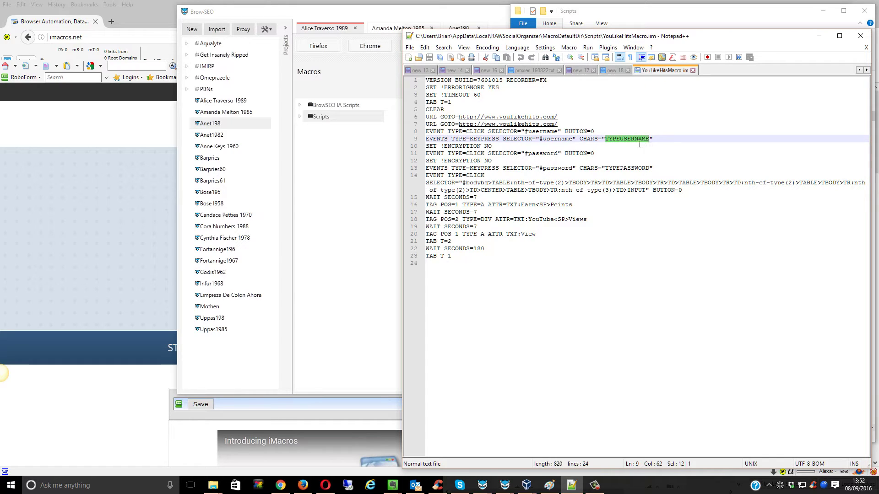
drag(606, 168, 650, 169)
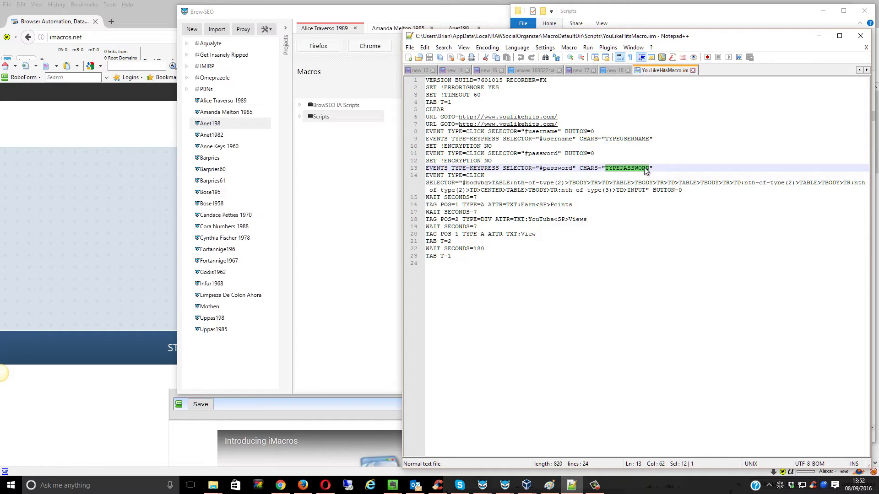
Step: Close Notepad++, refresh BrowSEO's macro list, and tick YouLikeHitsMacro.iim under Scripts
click(861, 36)
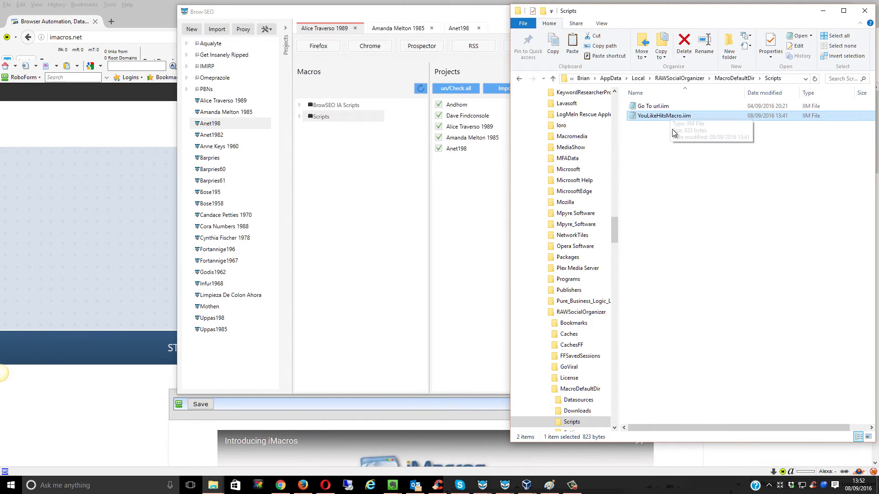
click(473, 227)
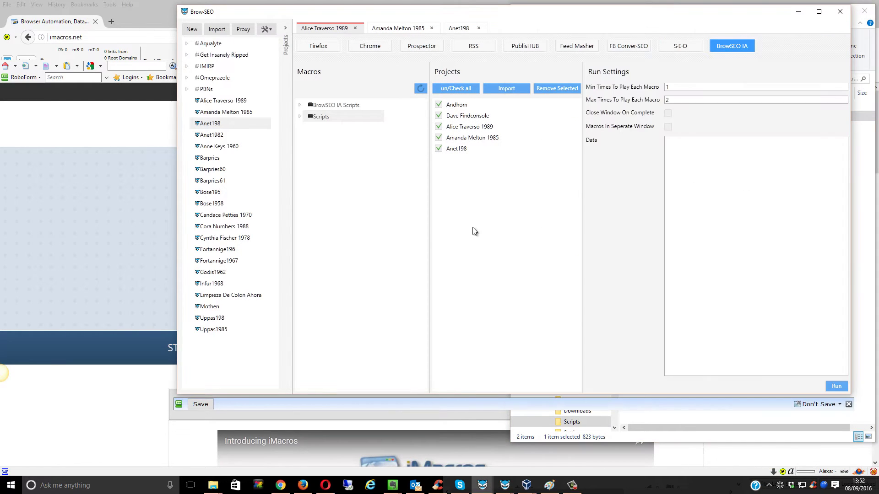
click(421, 89)
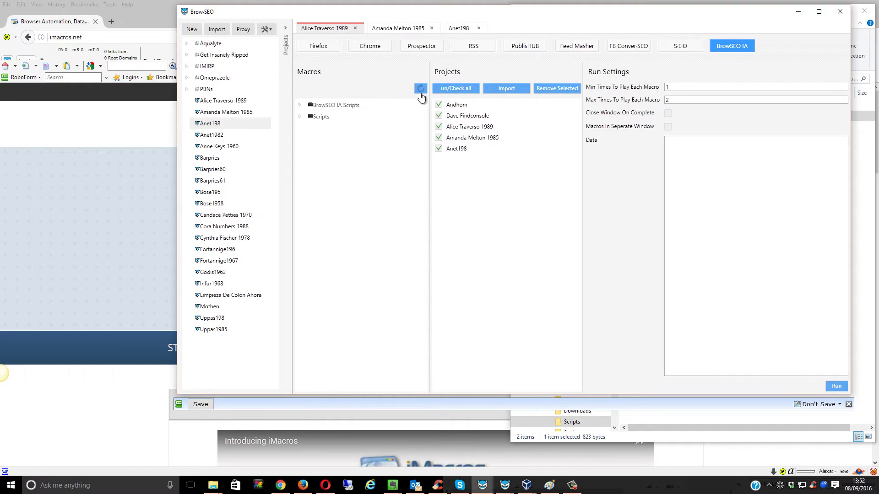
click(300, 117)
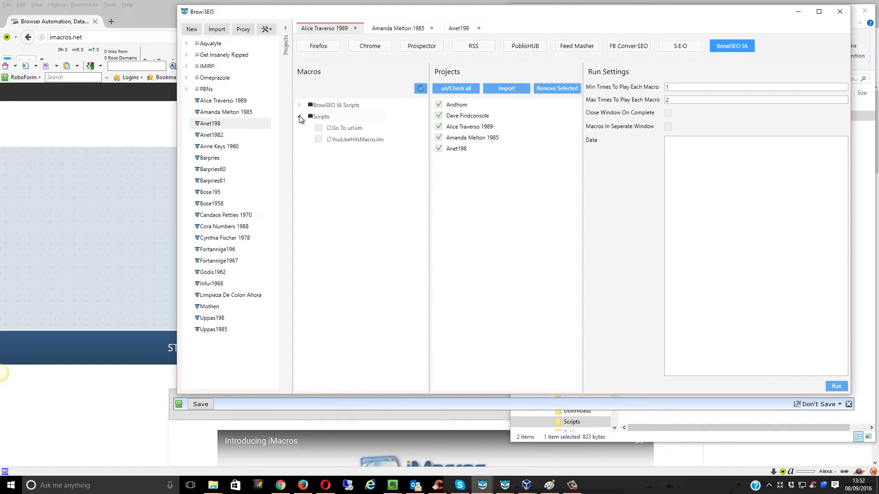
click(318, 139)
Step: Set Max Times To Play Each Macro to 5 and run the macro in all checked projects
click(673, 100)
double_click(667, 101)
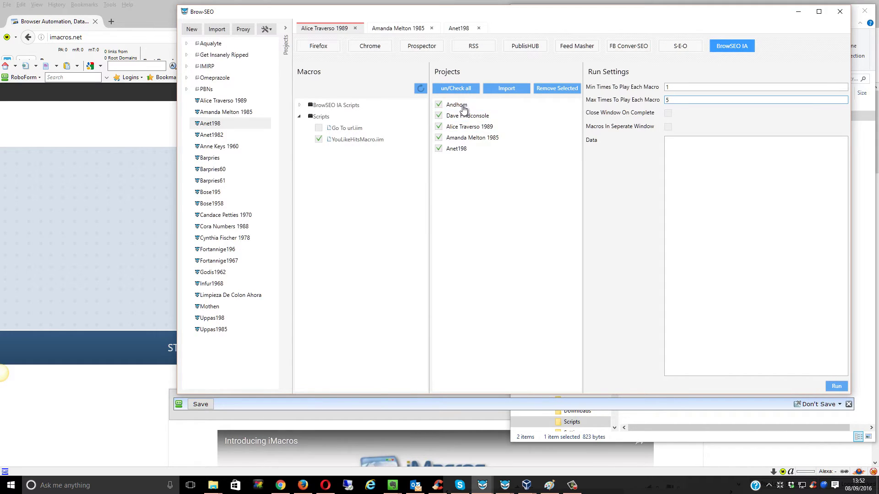
click(457, 148)
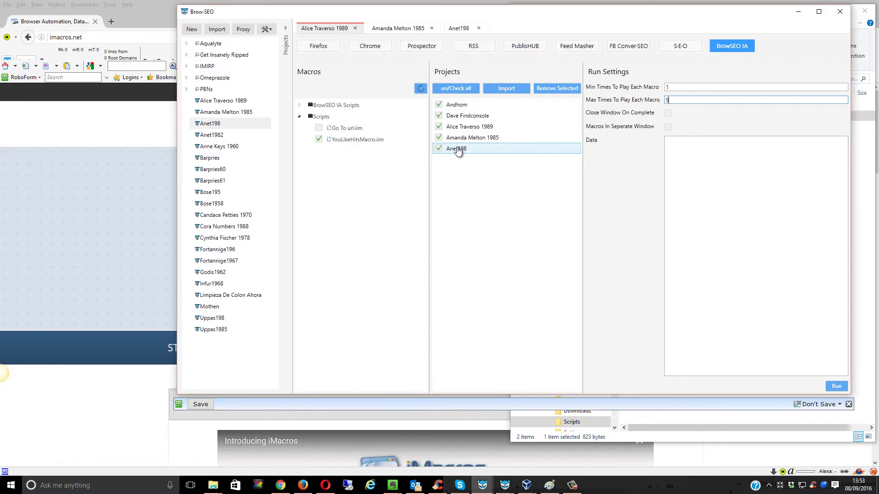
click(834, 387)
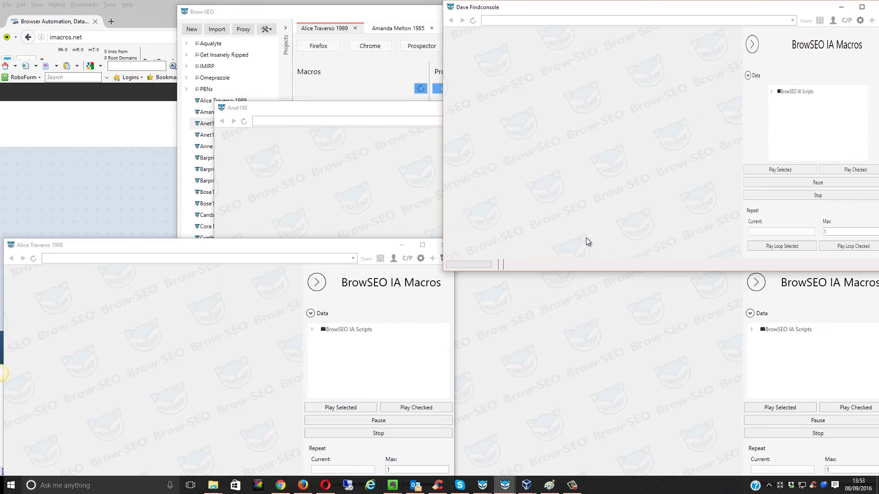
Step: Maximize one project window to watch the macro hit the login error, then close it
click(861, 7)
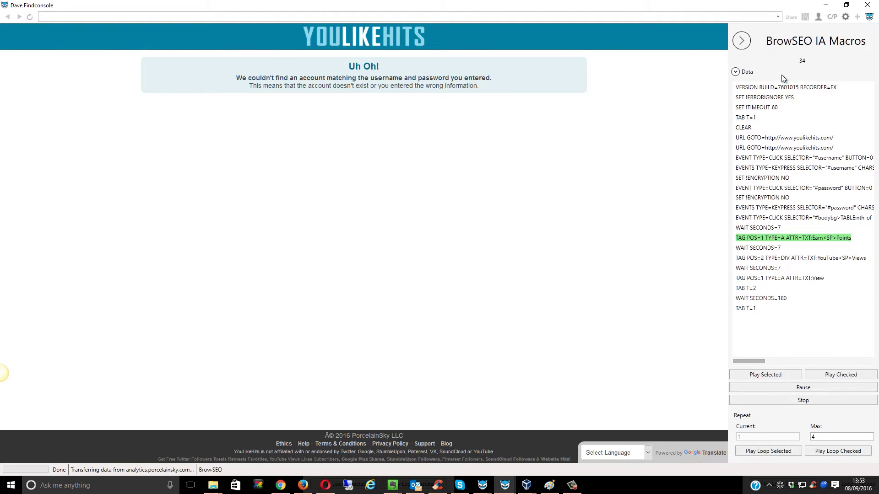
click(867, 7)
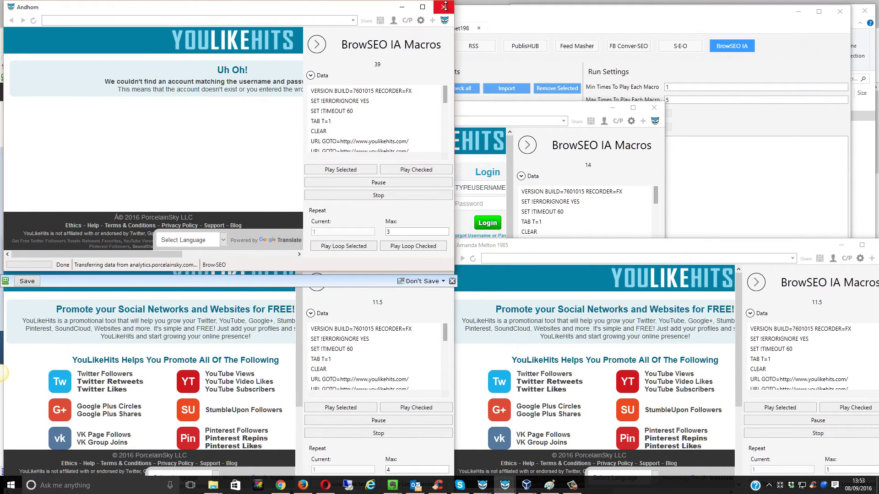
Step: Close the four remaining project windows and minimize the Brow-SEO manager
click(445, 5)
click(444, 245)
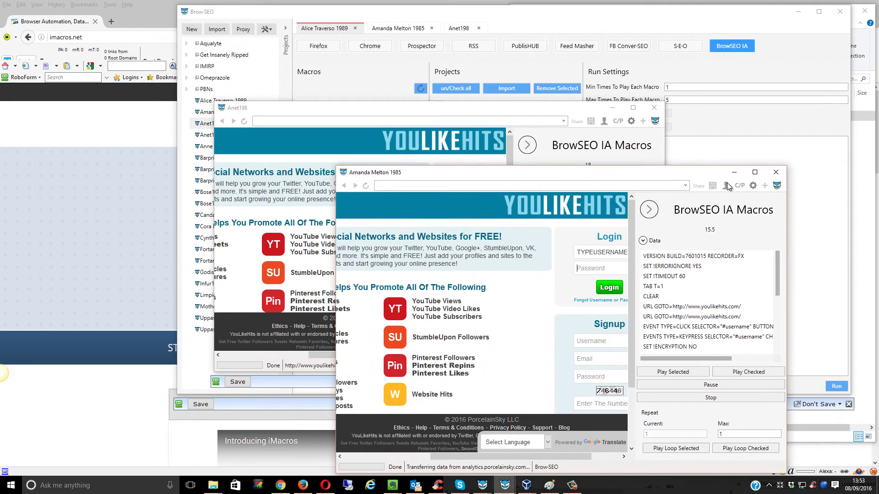
click(776, 172)
click(654, 108)
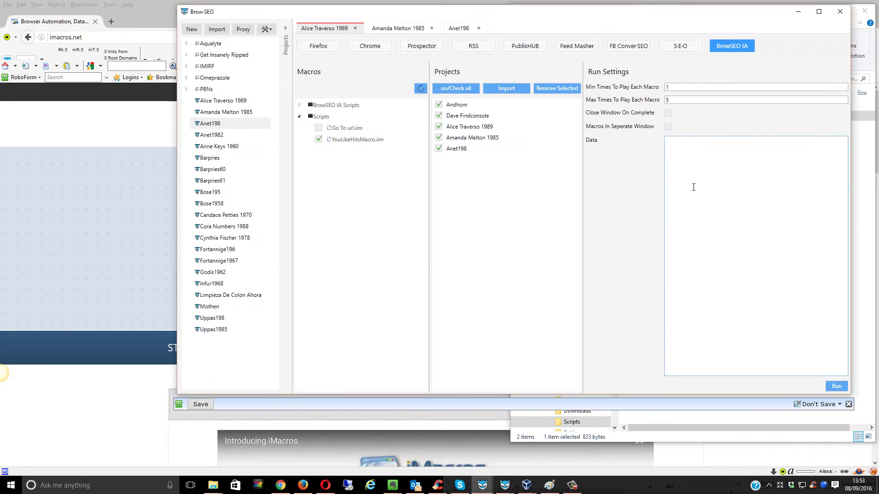
click(798, 11)
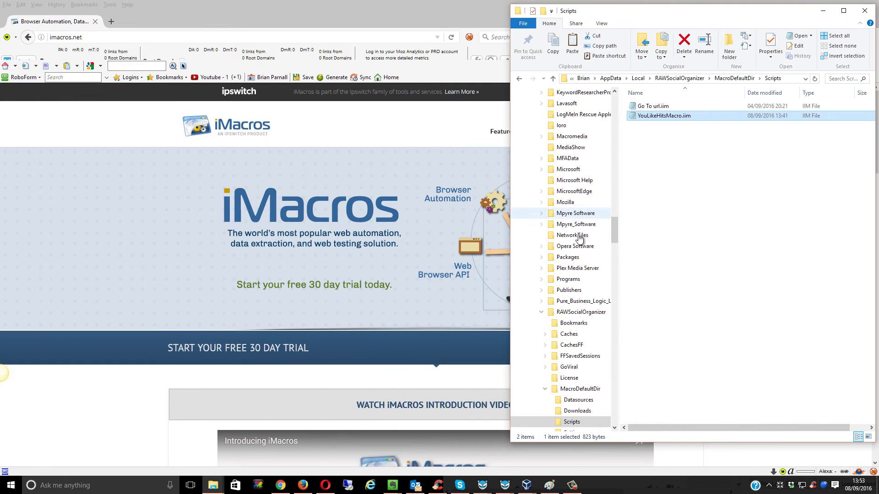
Step: Return to the Scripts folder window and open Documents from the navigation pane
click(474, 13)
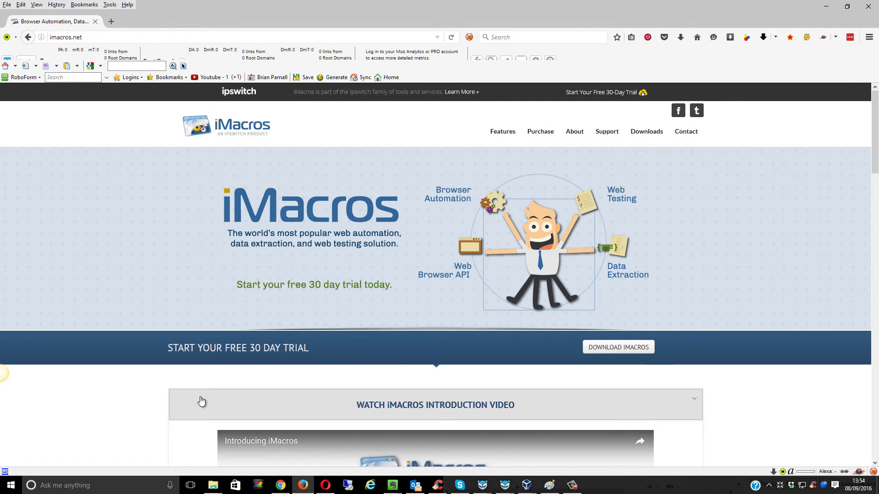
mouse_move(214, 490)
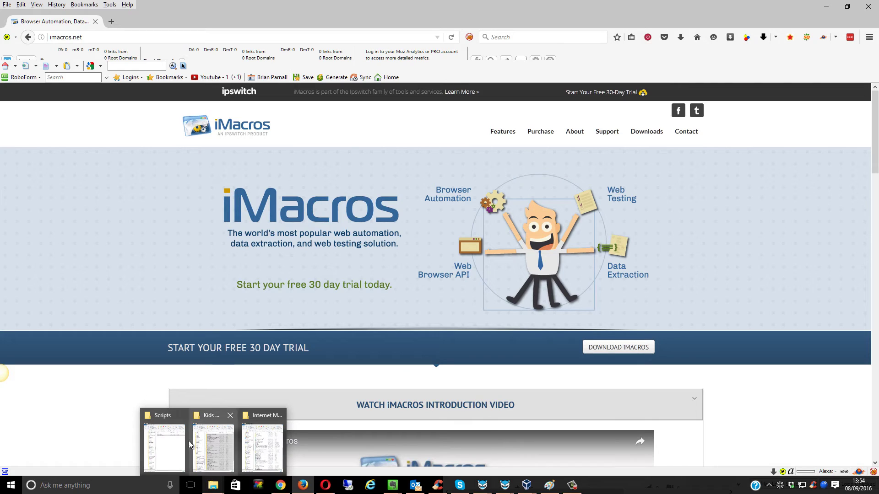
click(162, 418)
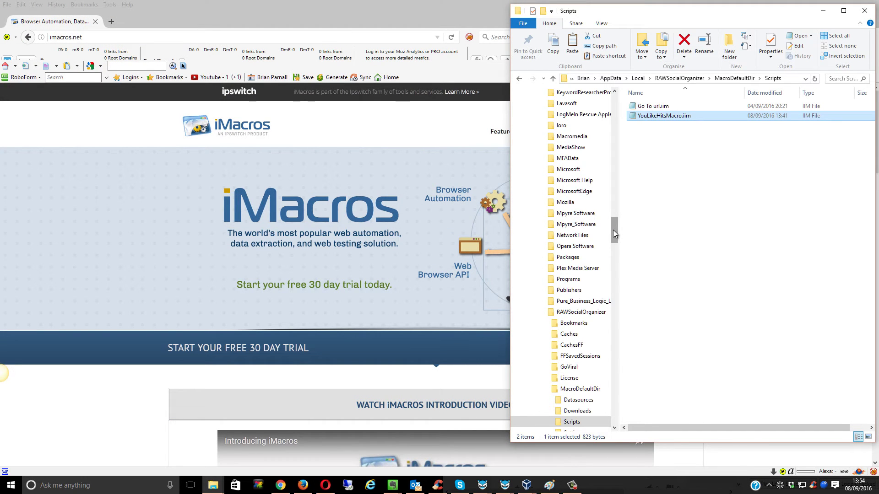
drag(614, 233, 579, 108)
click(559, 130)
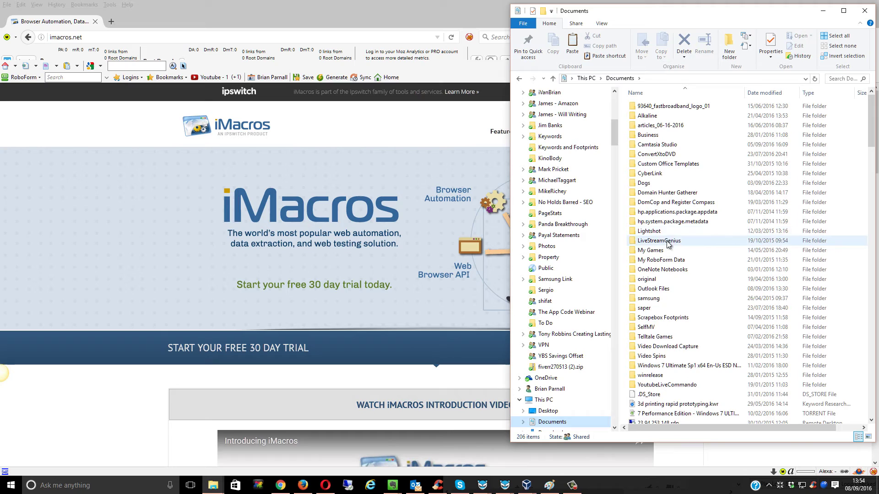
scroll(667, 248, down, 1)
scroll(668, 255, up, 1)
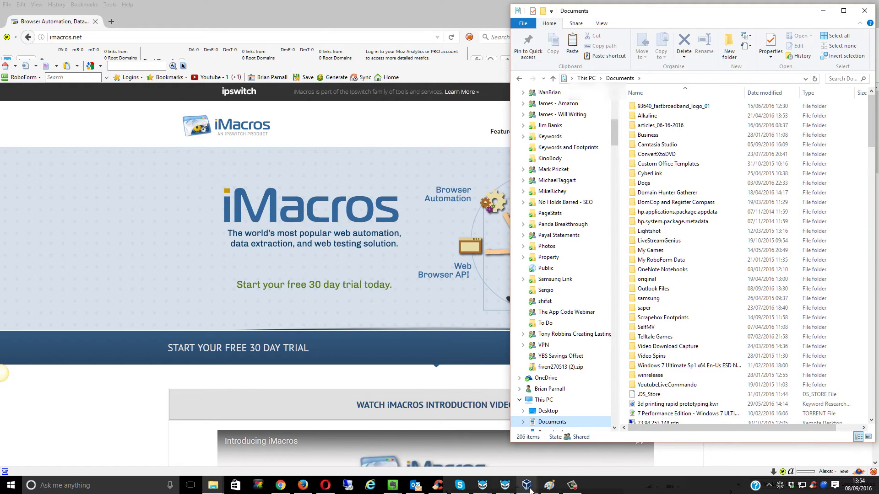
Step: In the XP4 virtual machine, stop the running iMacros macro and pause the AutoHotkey script
mouse_move(526, 485)
click(558, 415)
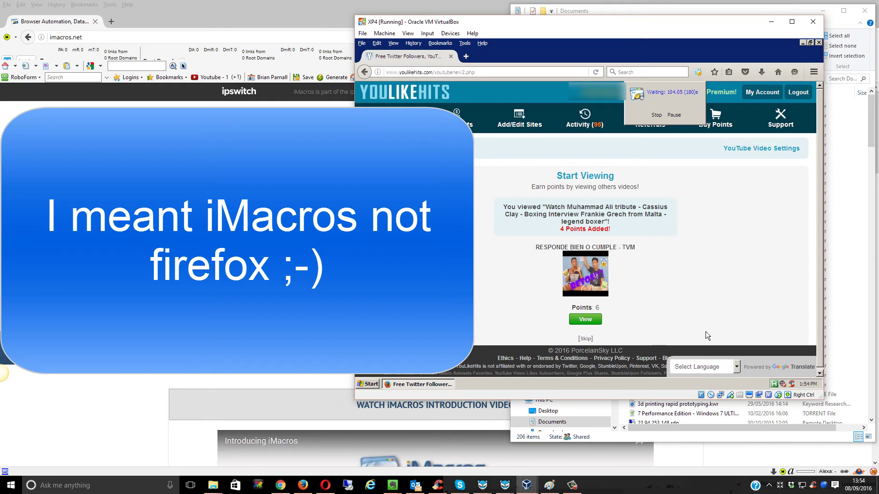
click(656, 115)
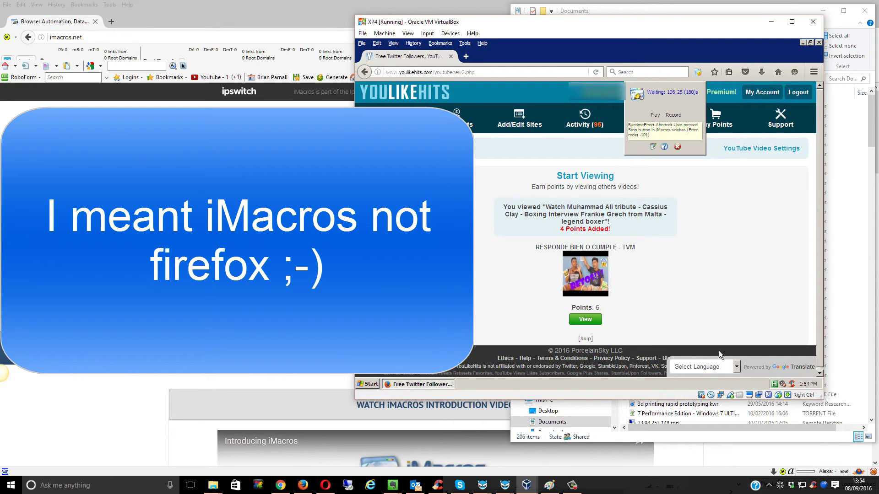
right_click(775, 384)
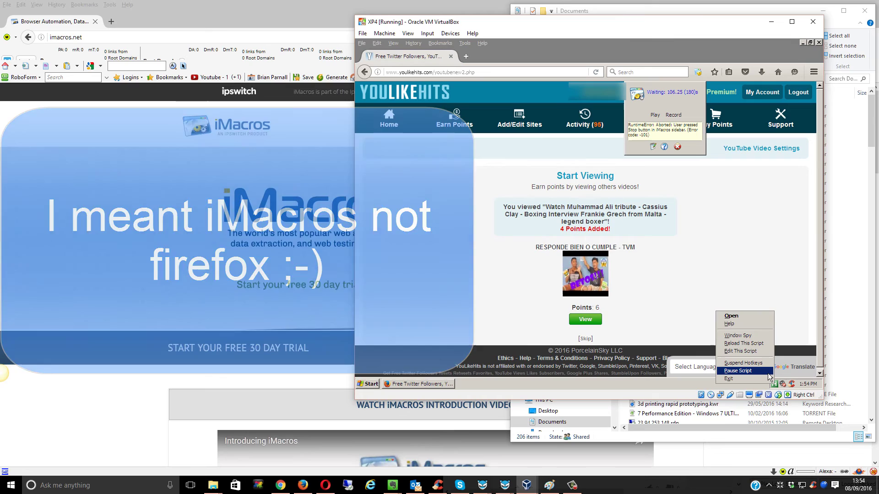
click(768, 371)
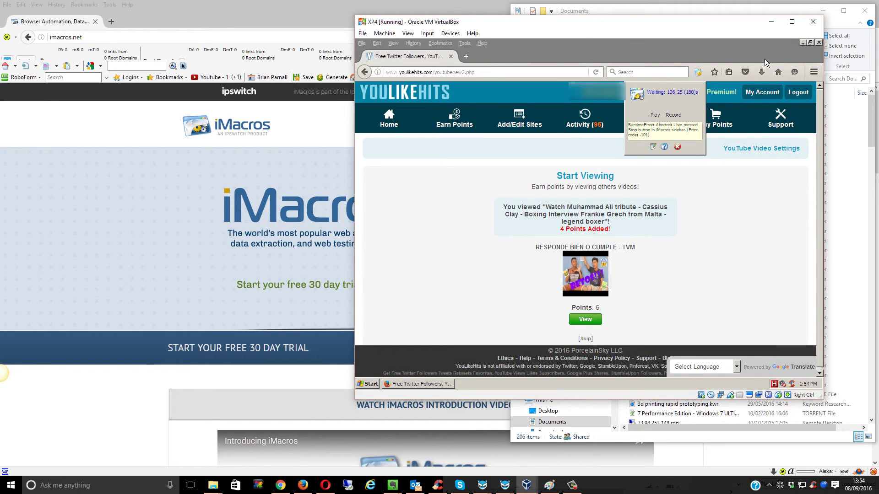
Step: Close the guest's Firefox window and browse the Start menu to My Documents > iMacros
click(818, 43)
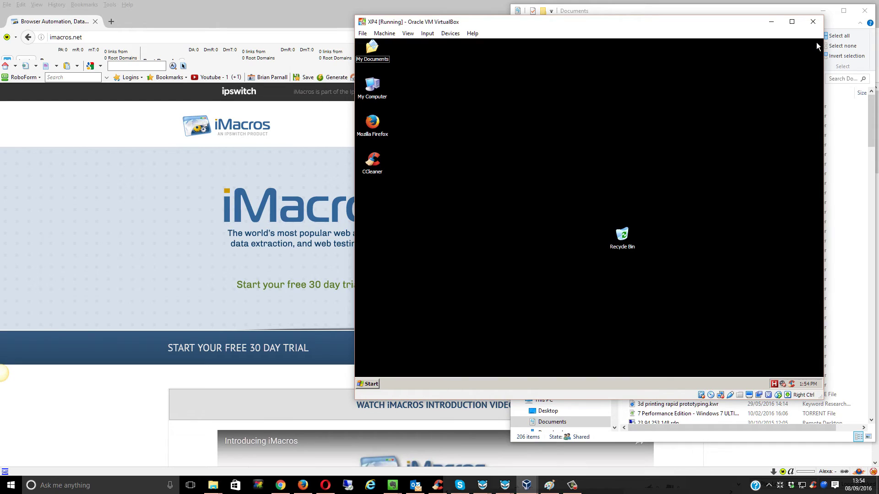
click(368, 384)
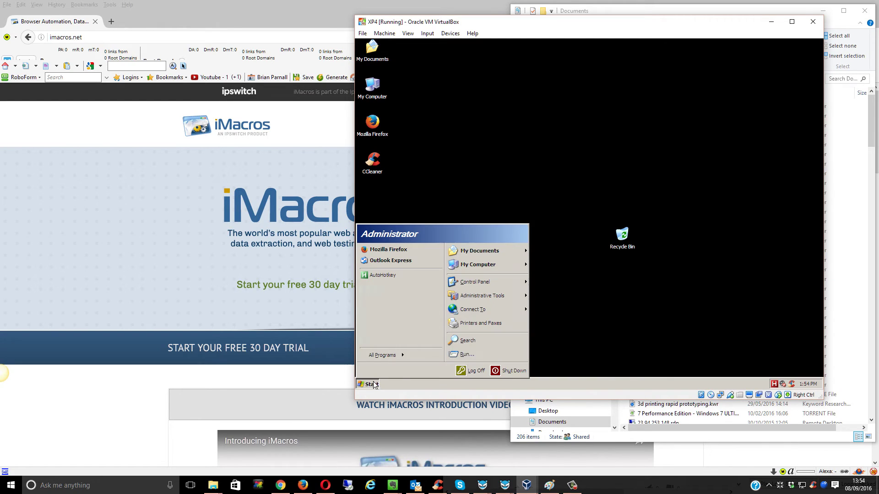
mouse_move(382, 356)
mouse_move(430, 284)
mouse_move(463, 252)
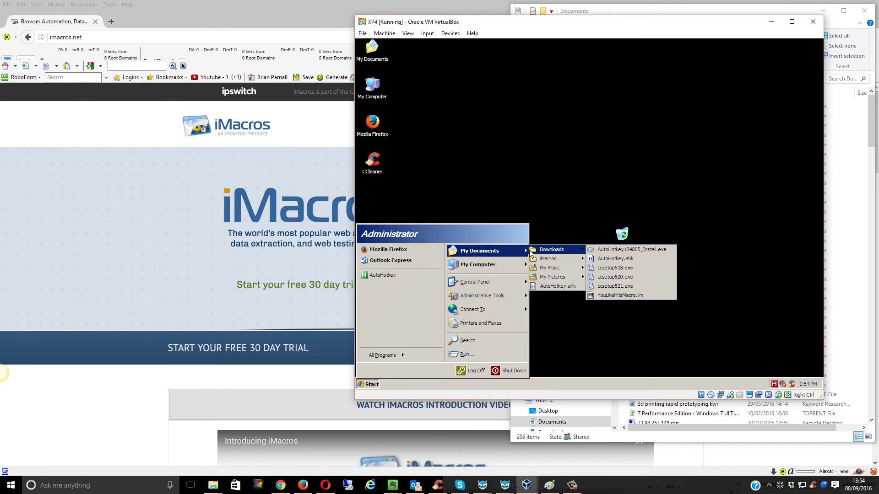
mouse_move(557, 260)
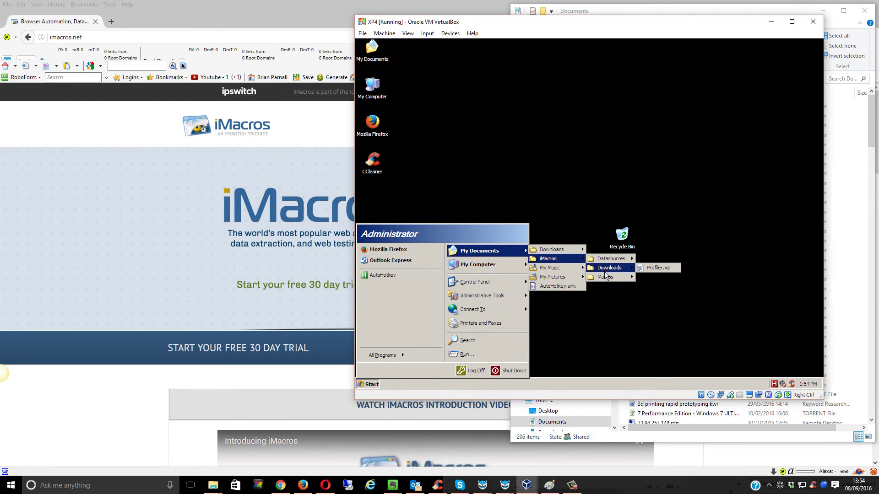
mouse_move(605, 278)
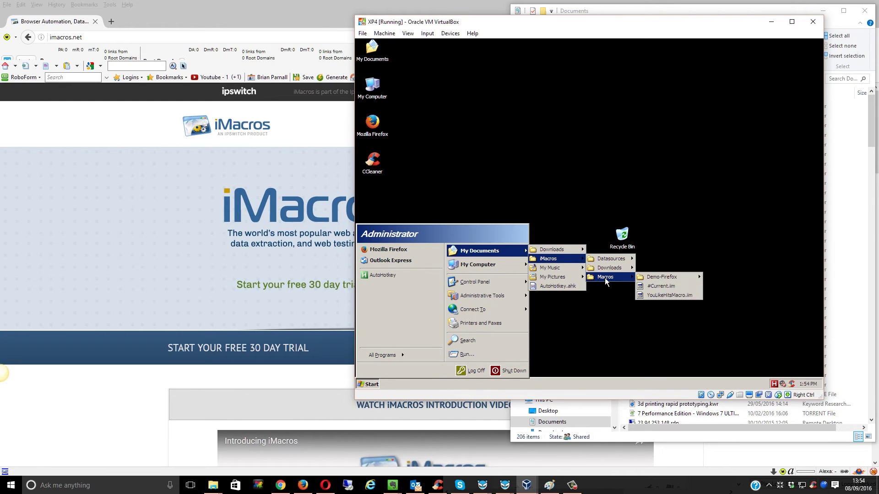
Step: Open the Macros folder in its own Explorer window and select YouLikeHitsMacro.iim
right_click(675, 293)
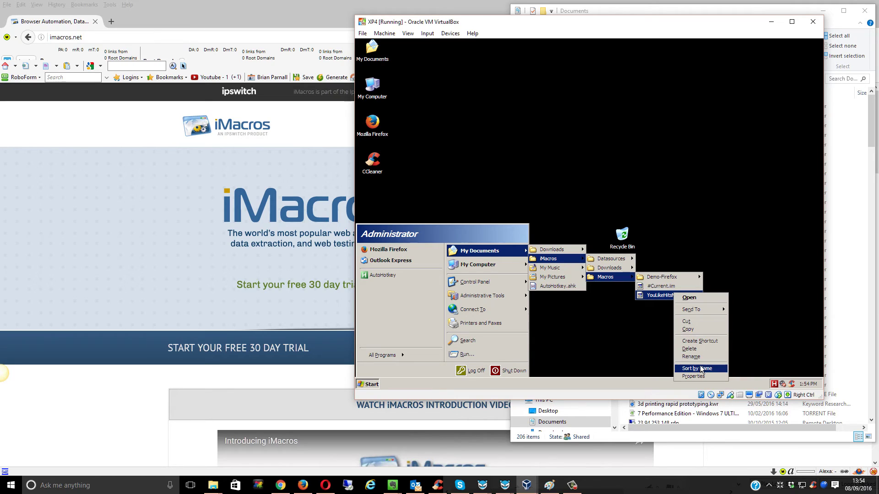
right_click(611, 277)
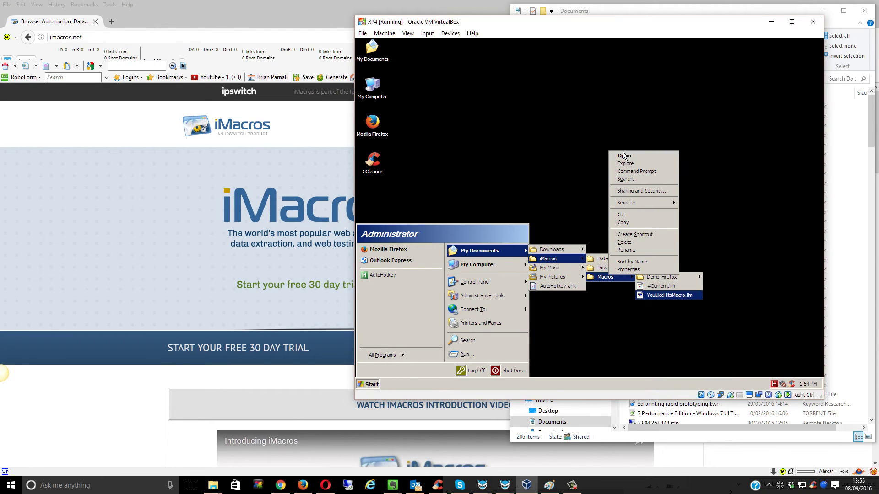
click(625, 155)
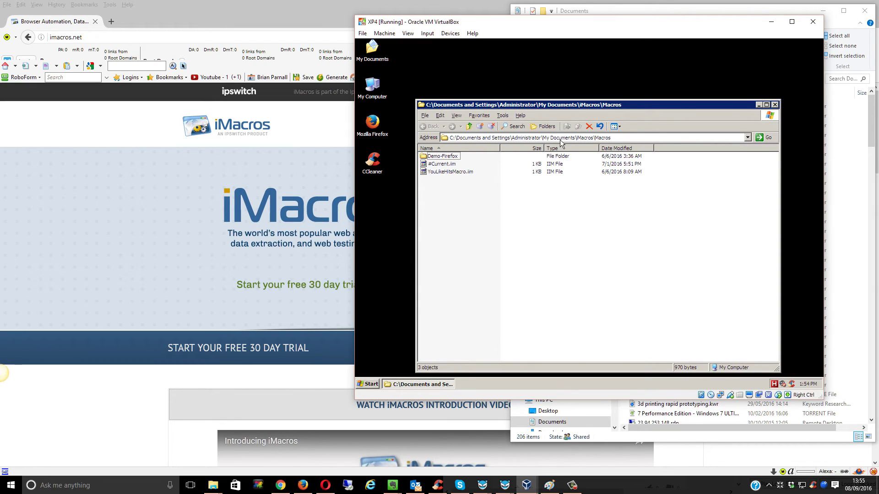
click(470, 172)
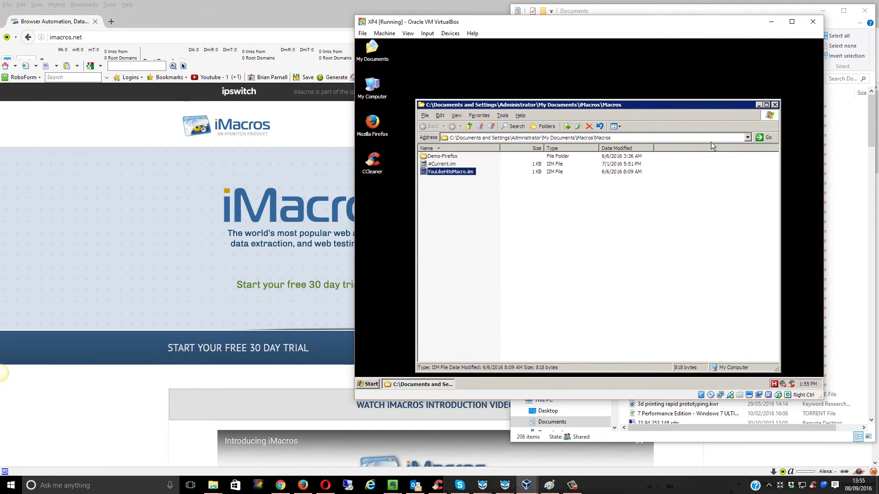
click(373, 385)
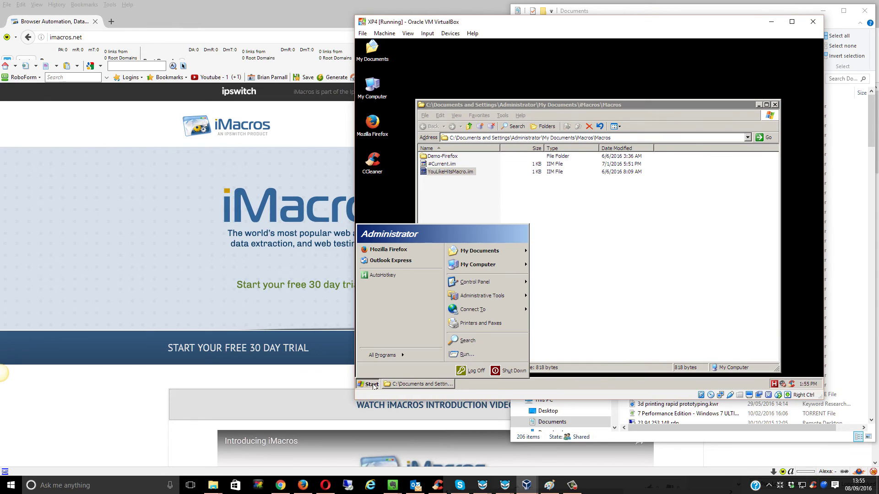
Step: Launch Firefox in the virtual machine and open the Add-ons Manager from the Tools menu
click(408, 255)
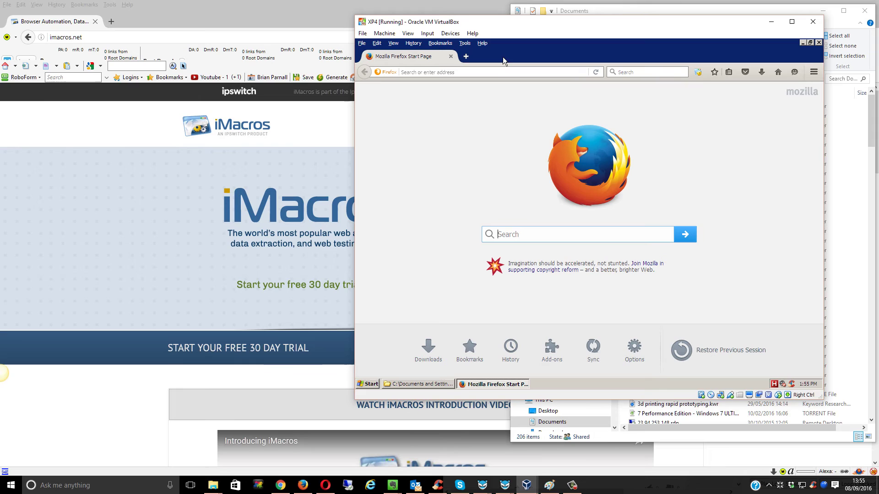
click(465, 44)
click(472, 59)
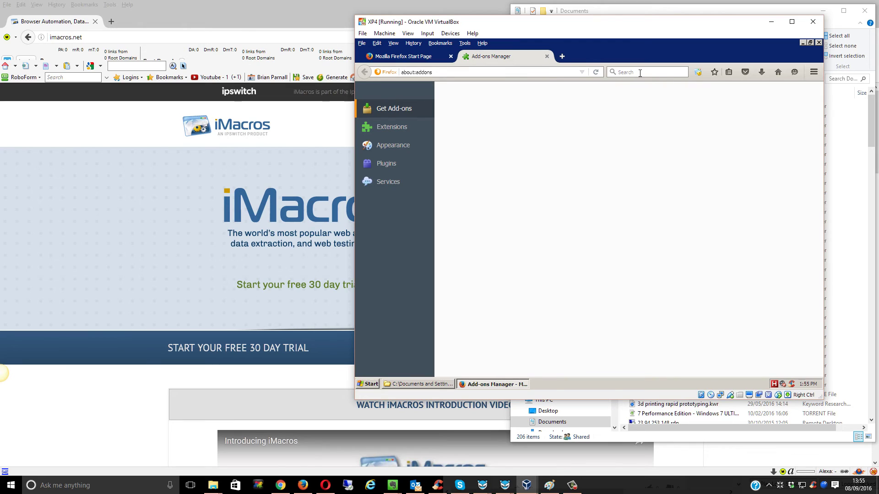
text(imacros)
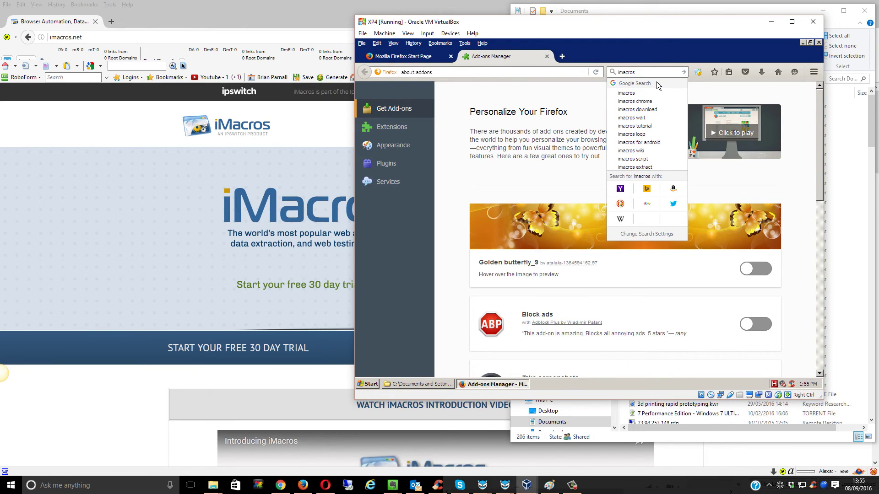
key(BackSpace)
key(BackSpace)
key(BackSpace)
key(BackSpace)
key(BackSpace)
key(BackSpace)
key(BackSpace)
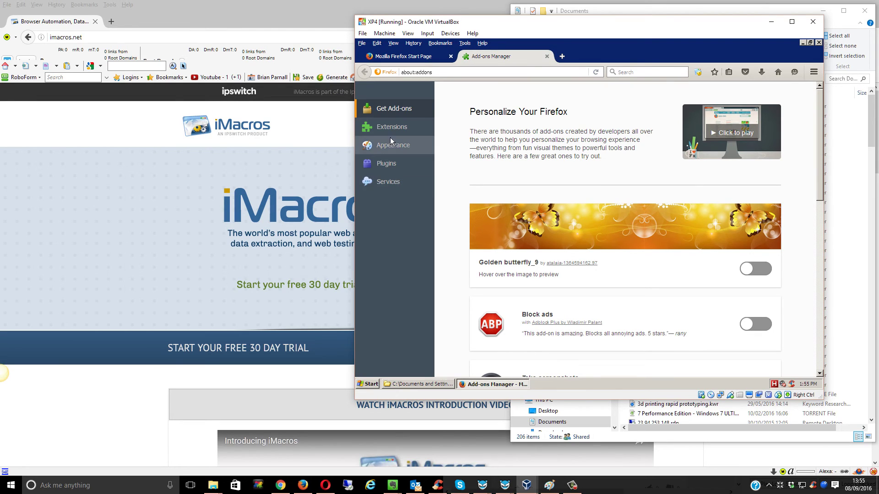
Step: Search add-ons for 'im', sort results by name, then return to the installed Extensions list
click(398, 120)
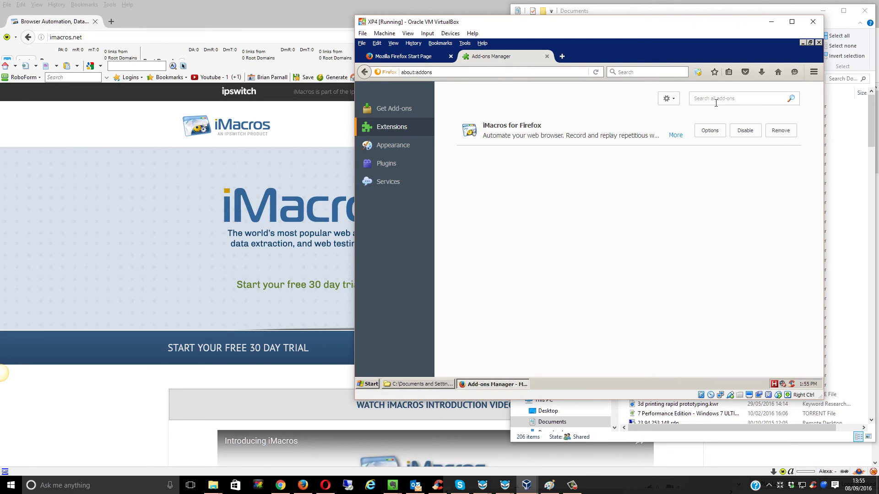
click(715, 103)
text(imacros)
key(Return)
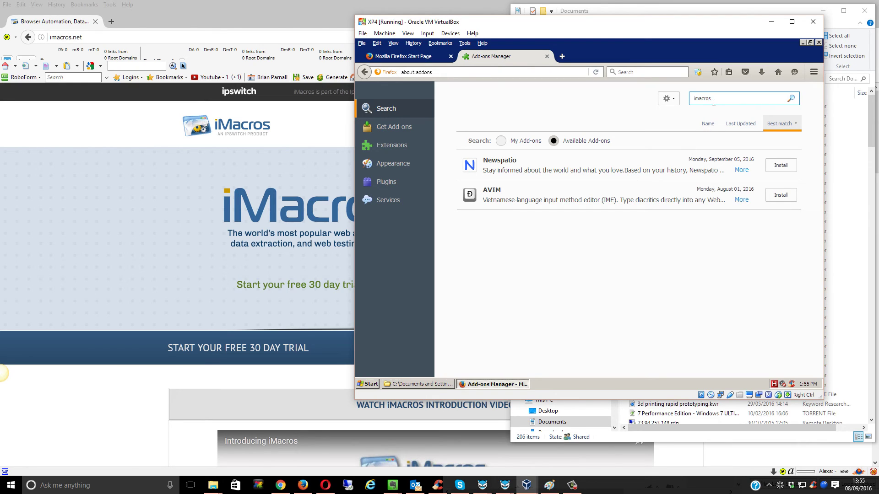
click(709, 120)
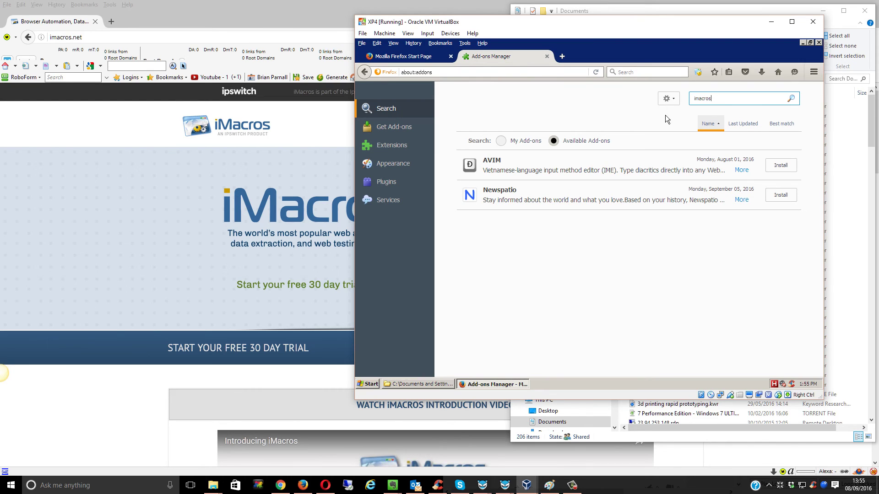
click(402, 126)
click(398, 130)
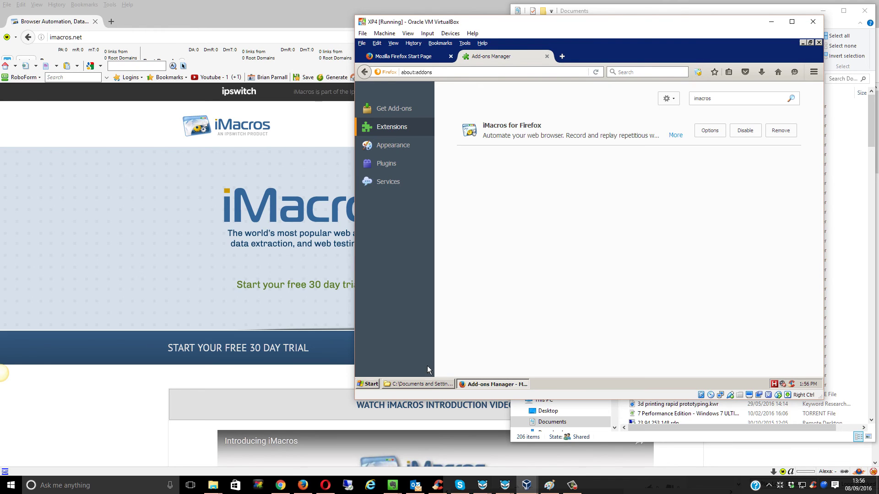
click(429, 387)
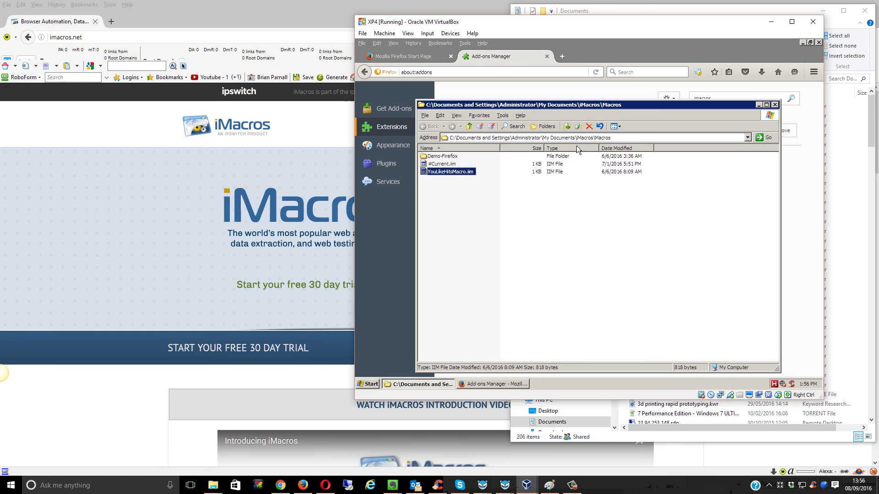
click(653, 50)
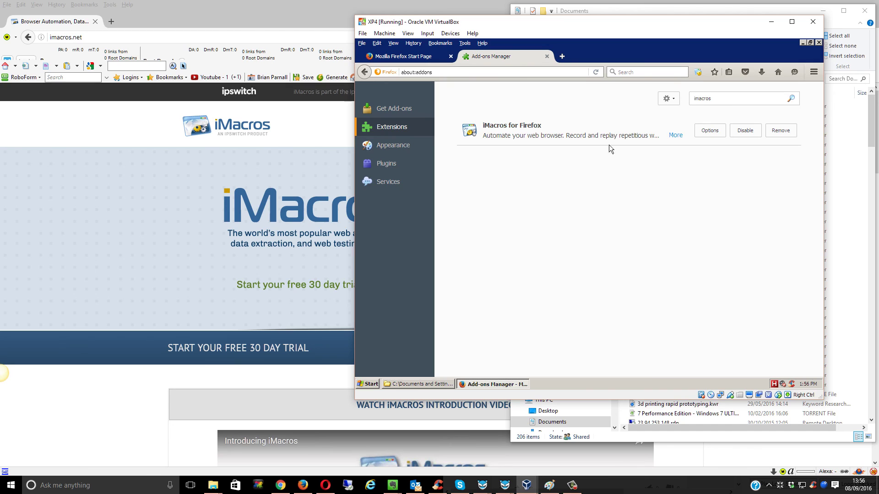
Step: In the iMacros sidebar, select YouLikeHitsMacro.iim and set the loop maximum to 100
click(700, 71)
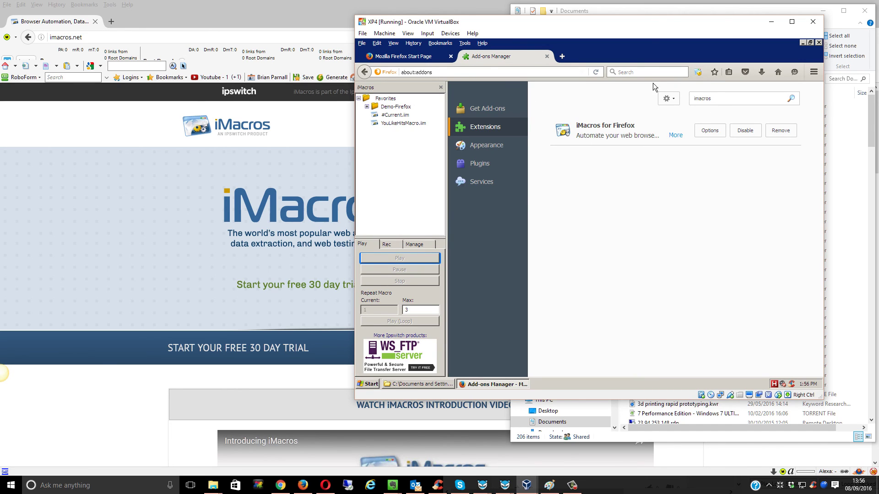
click(421, 123)
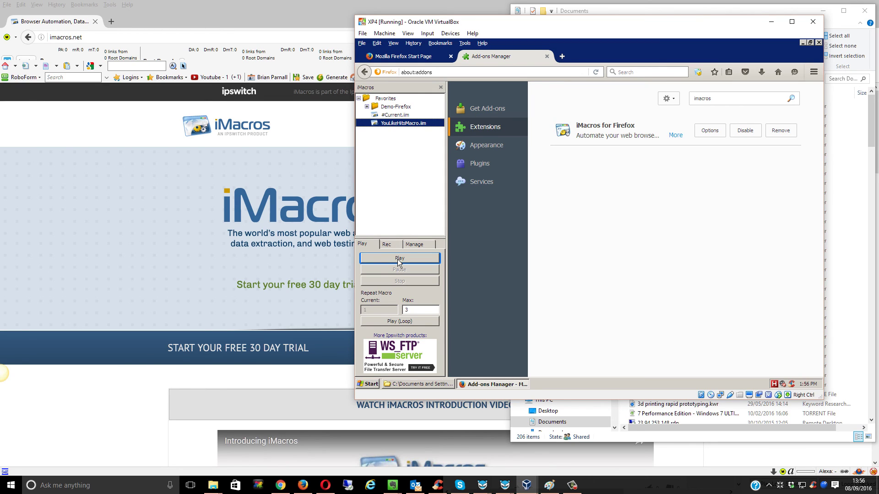
double_click(414, 310)
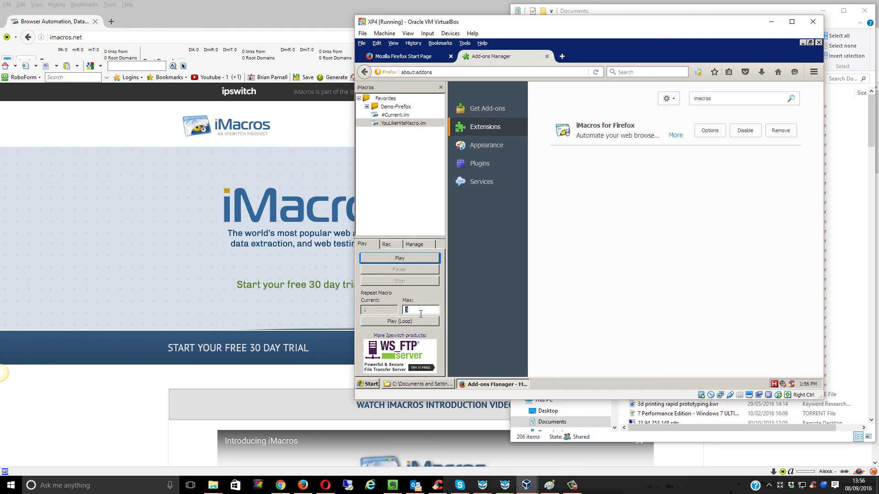
text(100)
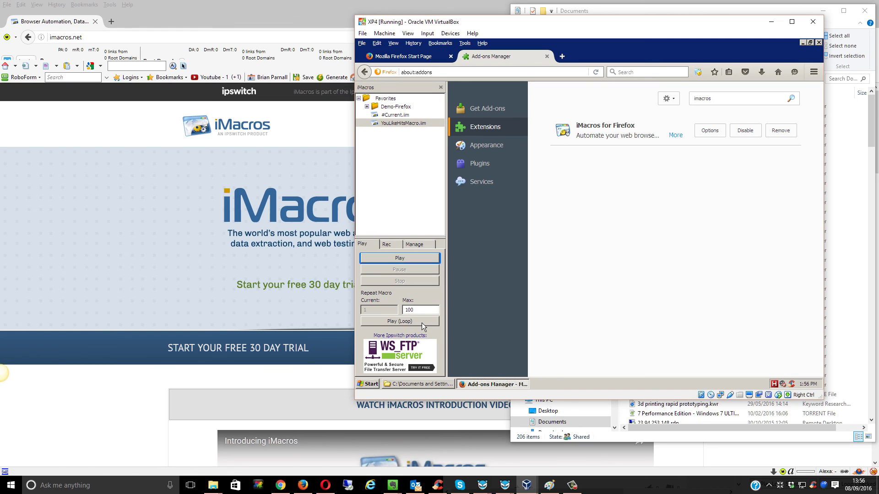